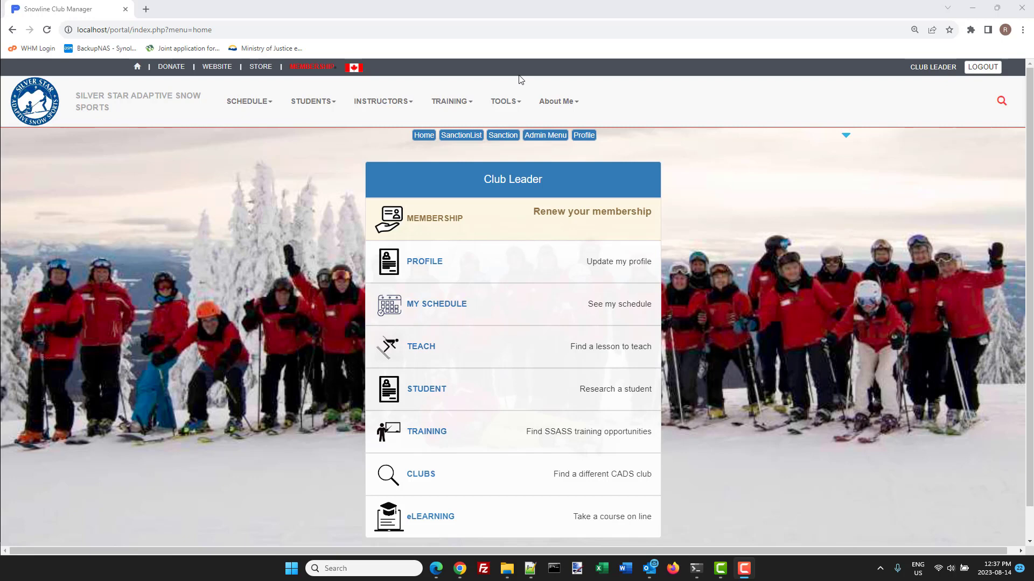
Create a new 23/24 sanction request for the club from its Sanction Requests list in the club administration area
click(508, 105)
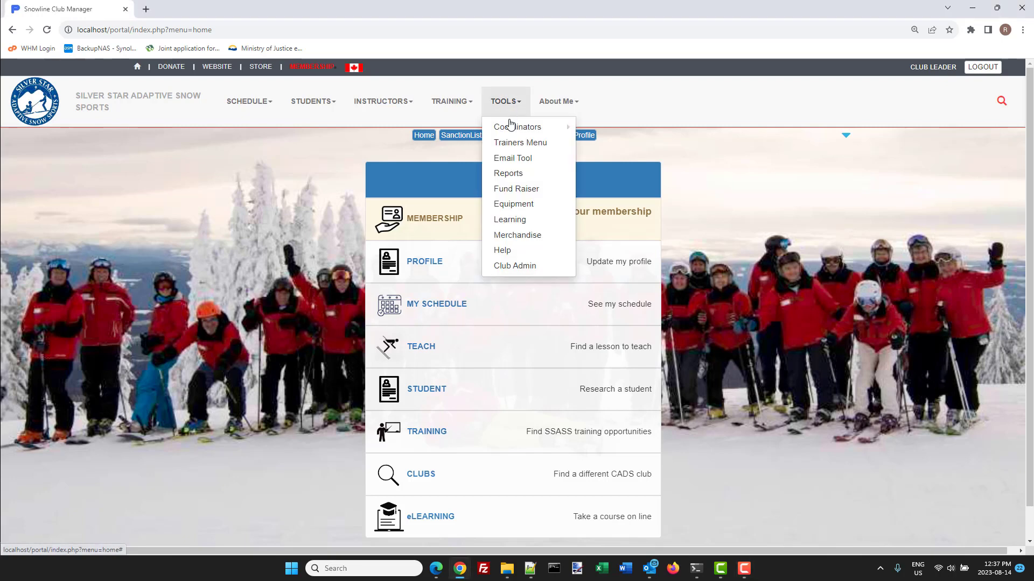
click(507, 267)
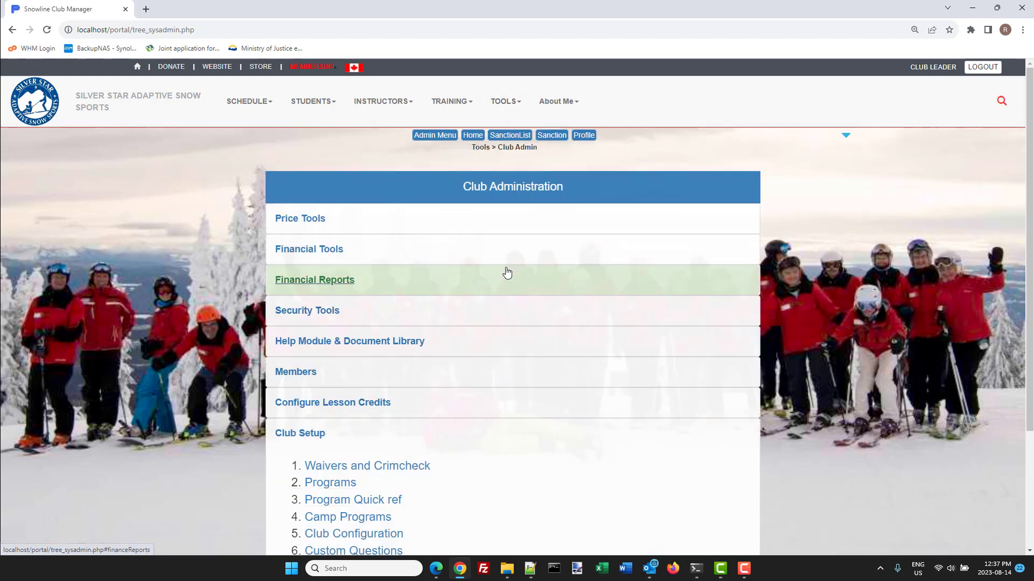
scroll(192, 356, down, 3)
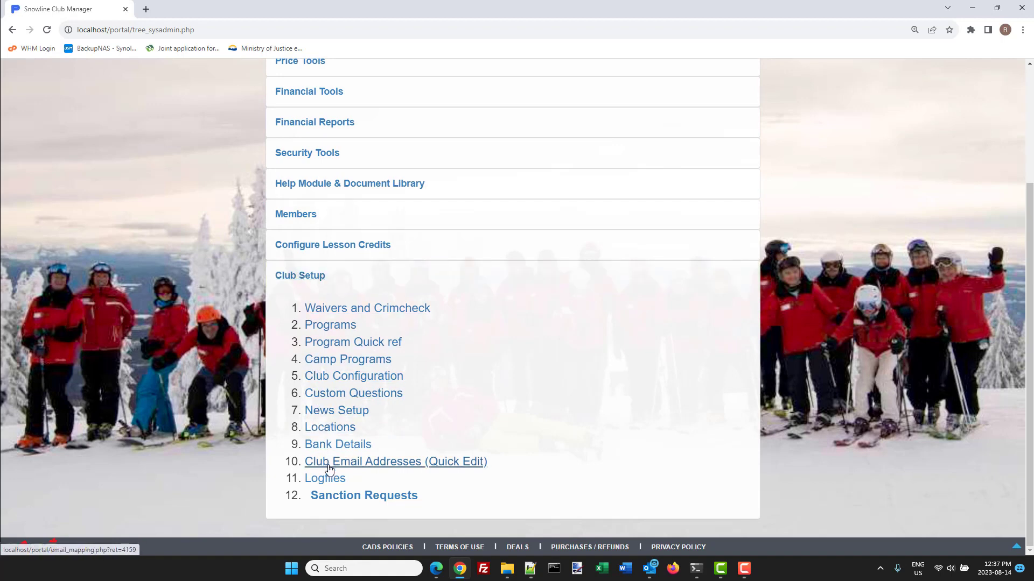
click(343, 498)
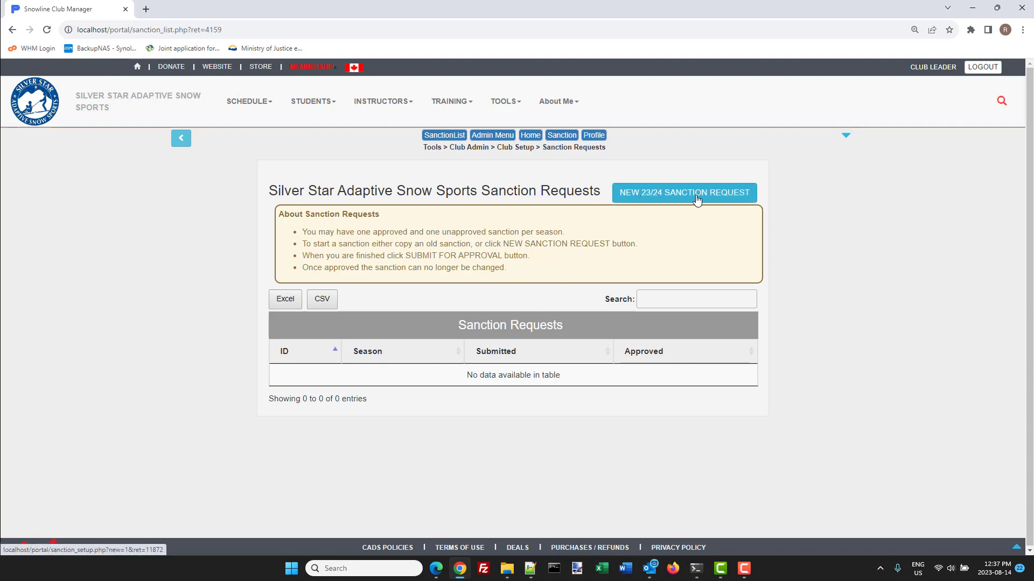
click(647, 198)
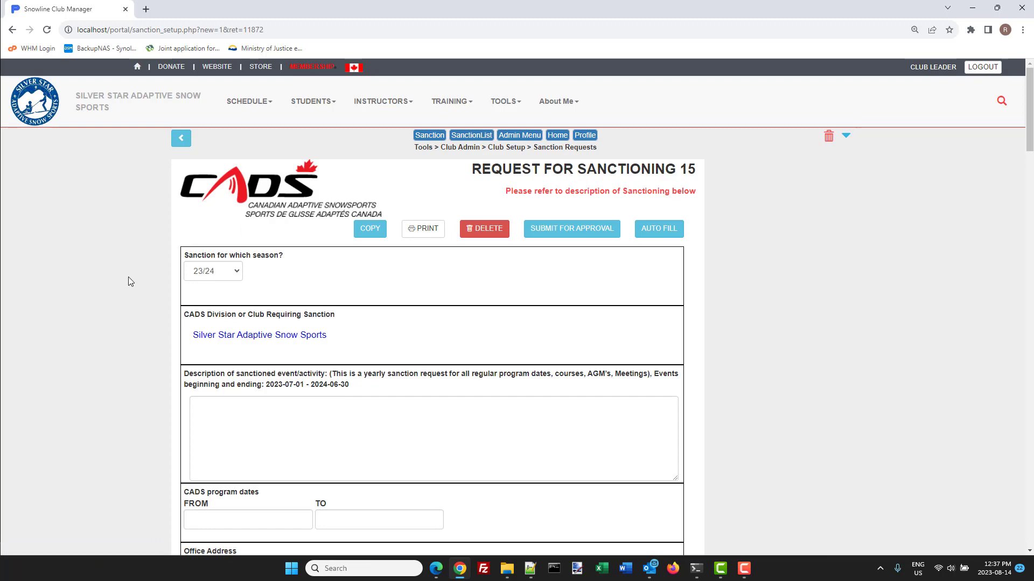
Auto-fill the new 23/24 sanction request with the club's SnowLine data and confirm the update
scroll(128, 276, down, 7)
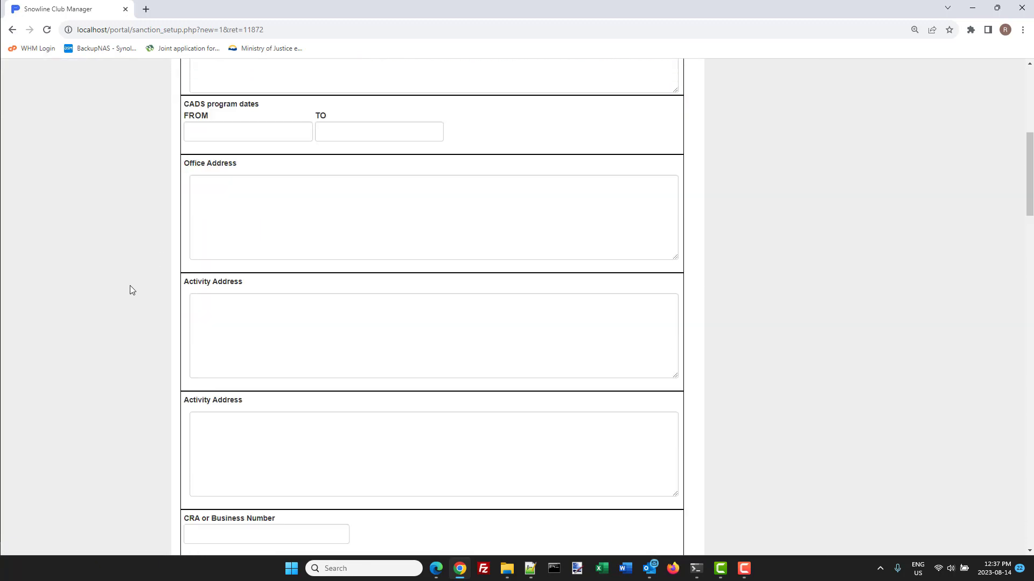
scroll(130, 286, down, 7)
scroll(131, 286, up, 2)
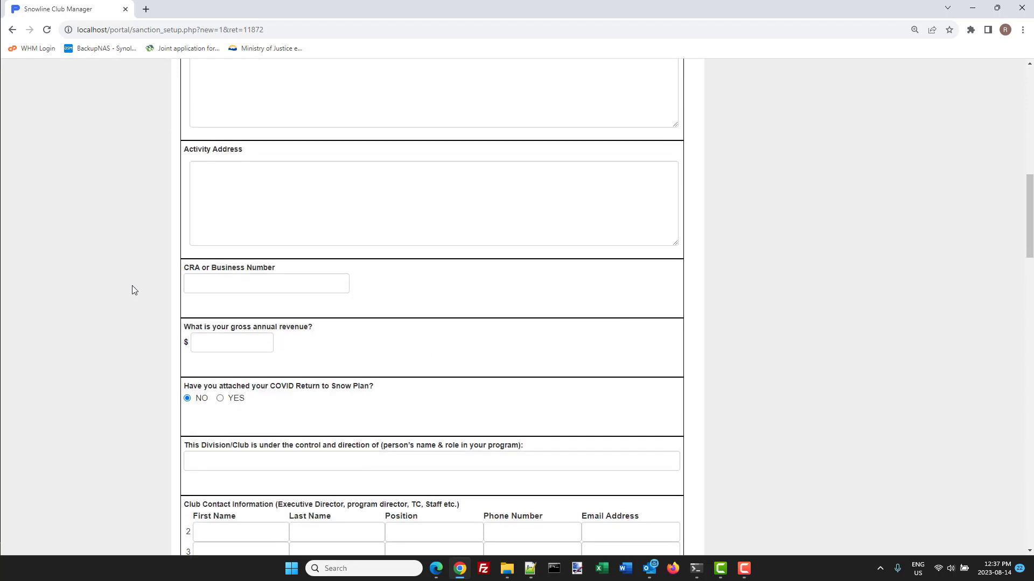
scroll(134, 290, up, 12)
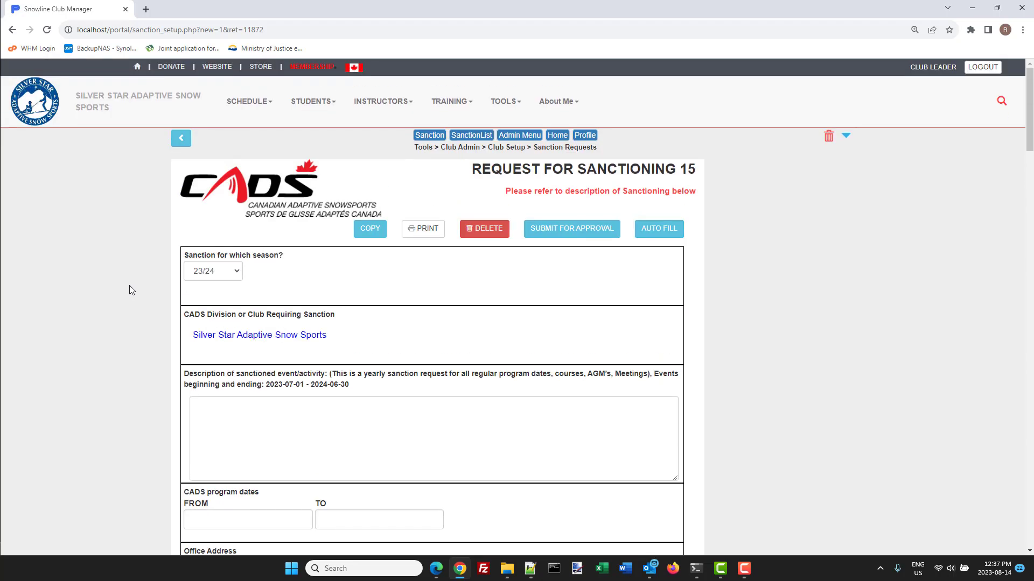
click(658, 230)
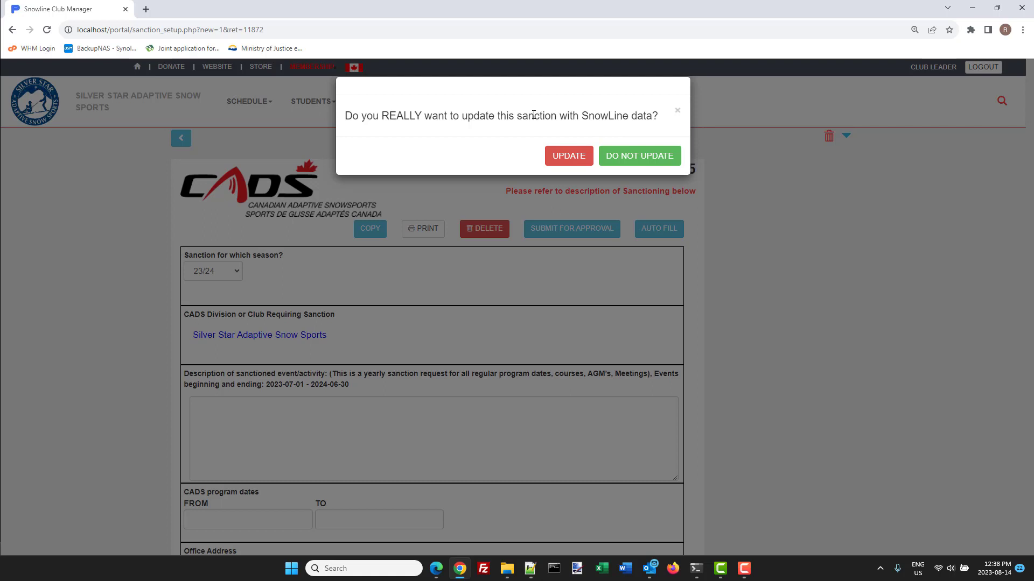
click(569, 158)
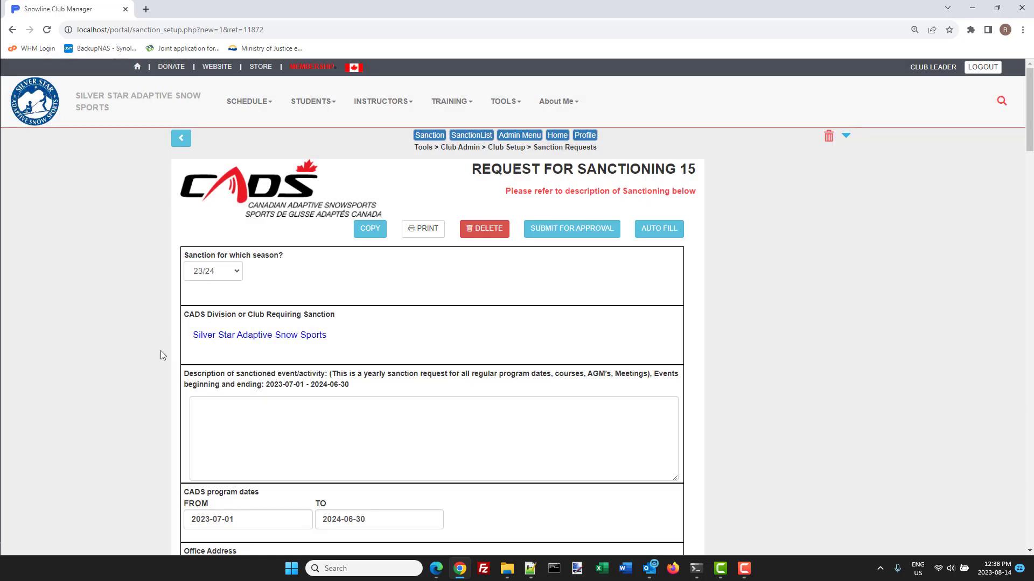
Review the filled-in sanction request, including program dates, office address, club contacts, scheduled activities, on-snow hours, Snowline sections and requestor details
scroll(134, 377, down, 4)
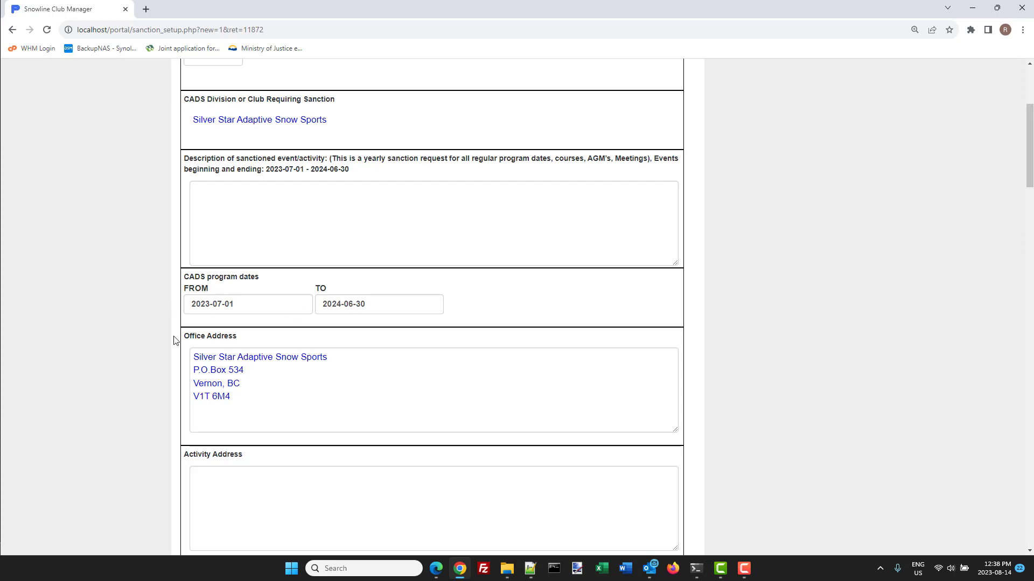
scroll(154, 376, down, 1)
scroll(154, 376, down, 10)
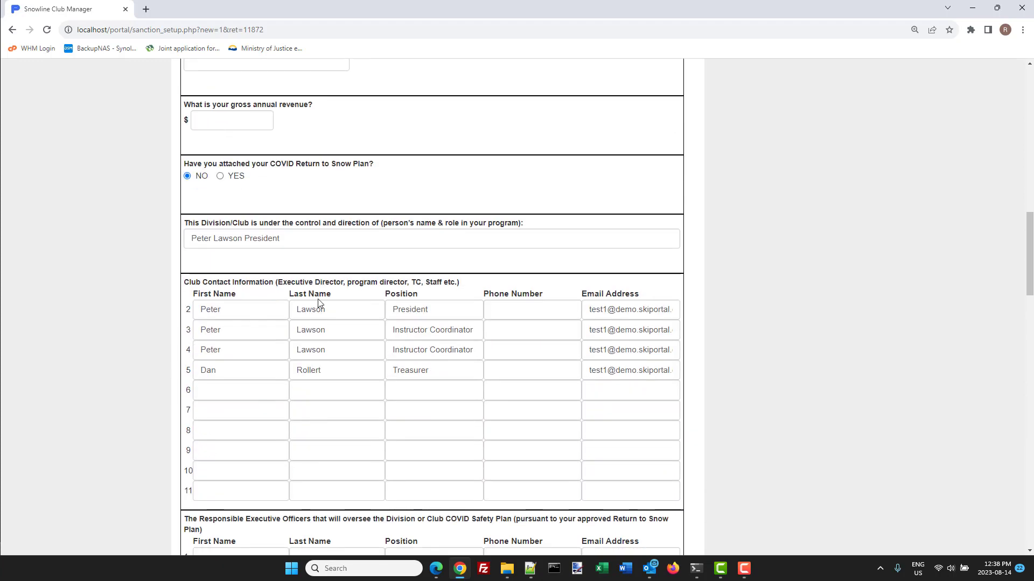
scroll(138, 358, down, 6)
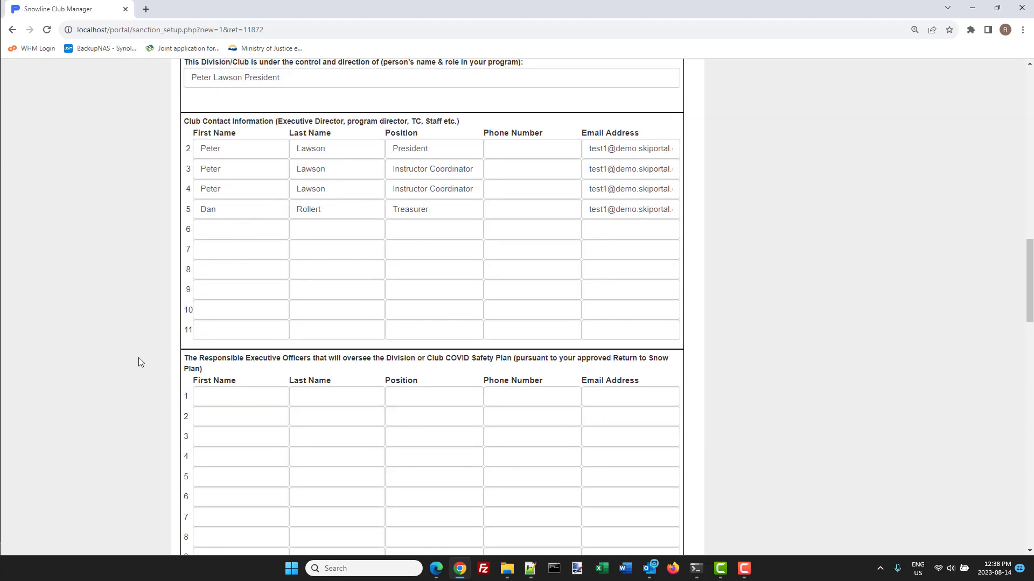
scroll(137, 358, down, 8)
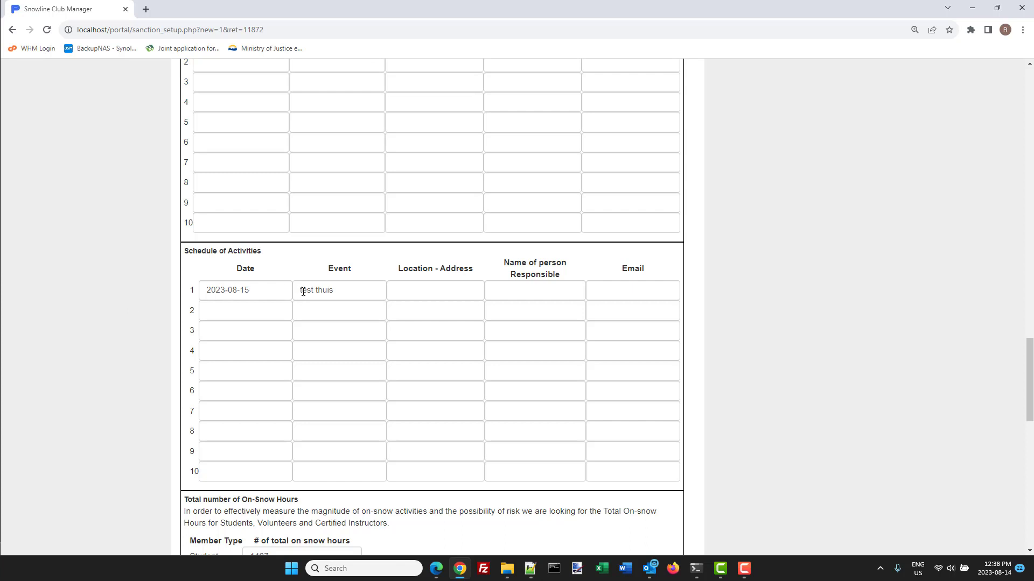
scroll(141, 315, down, 4)
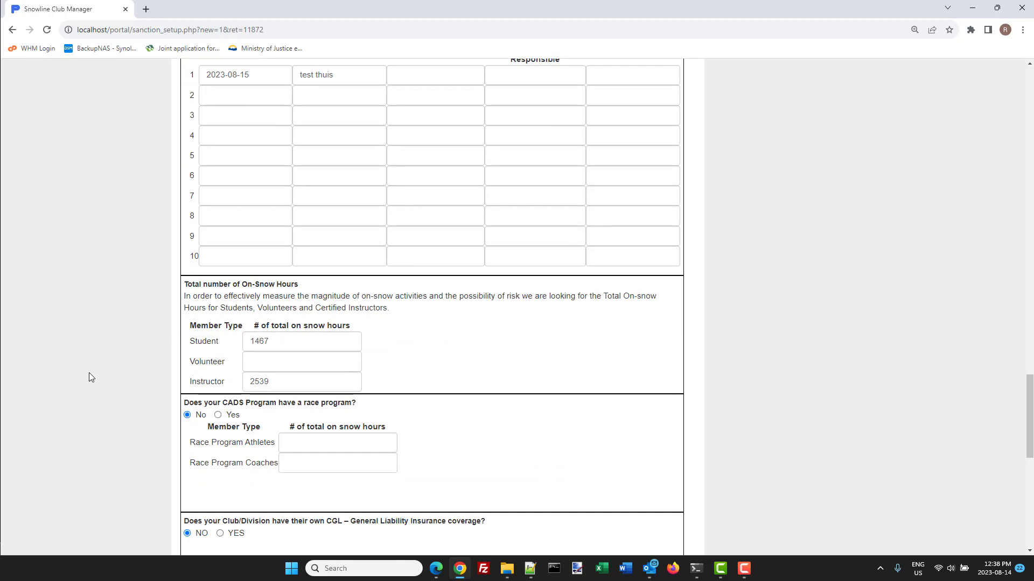
scroll(87, 374, down, 6)
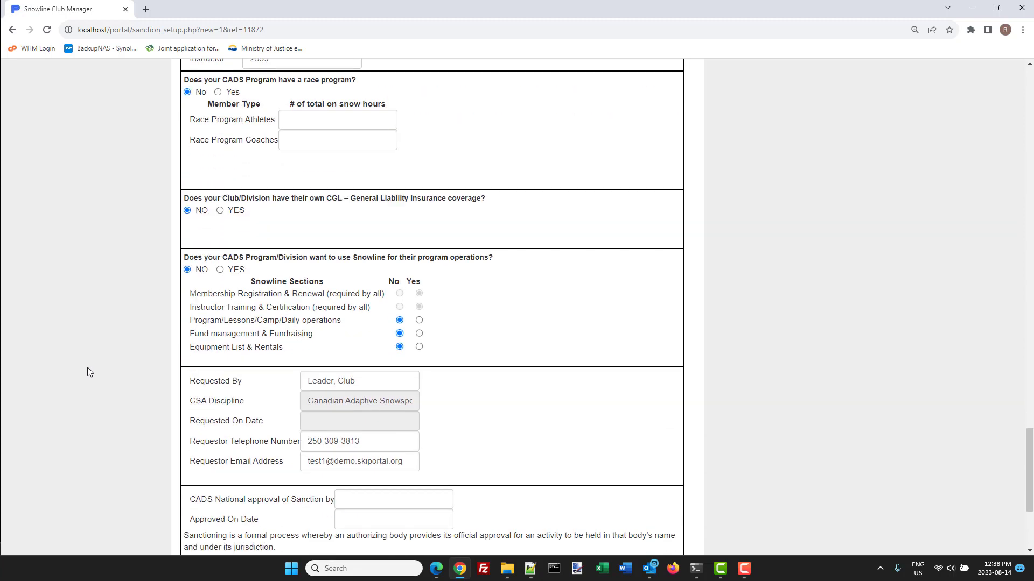
scroll(89, 372, down, 2)
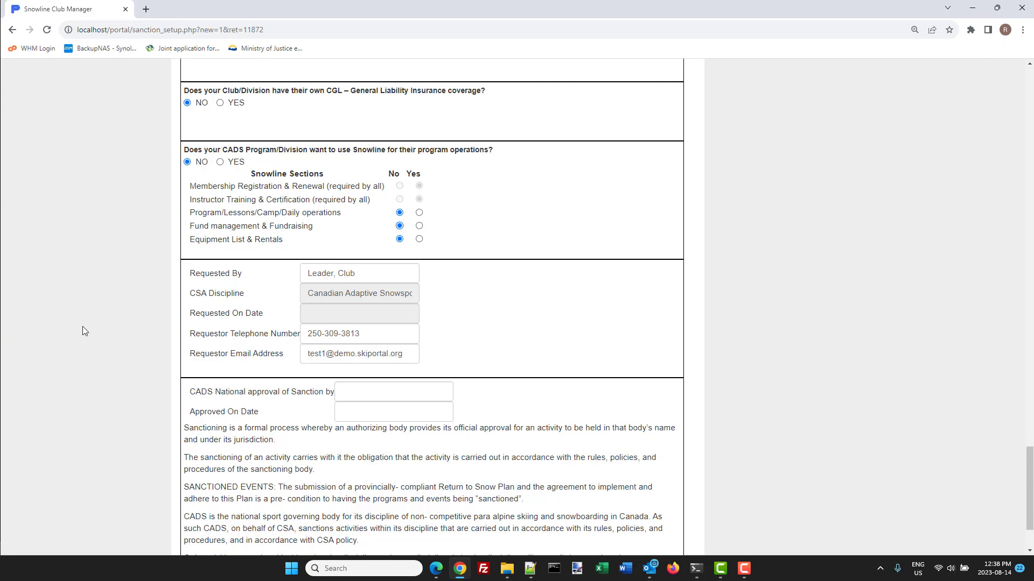
scroll(82, 322, up, 20)
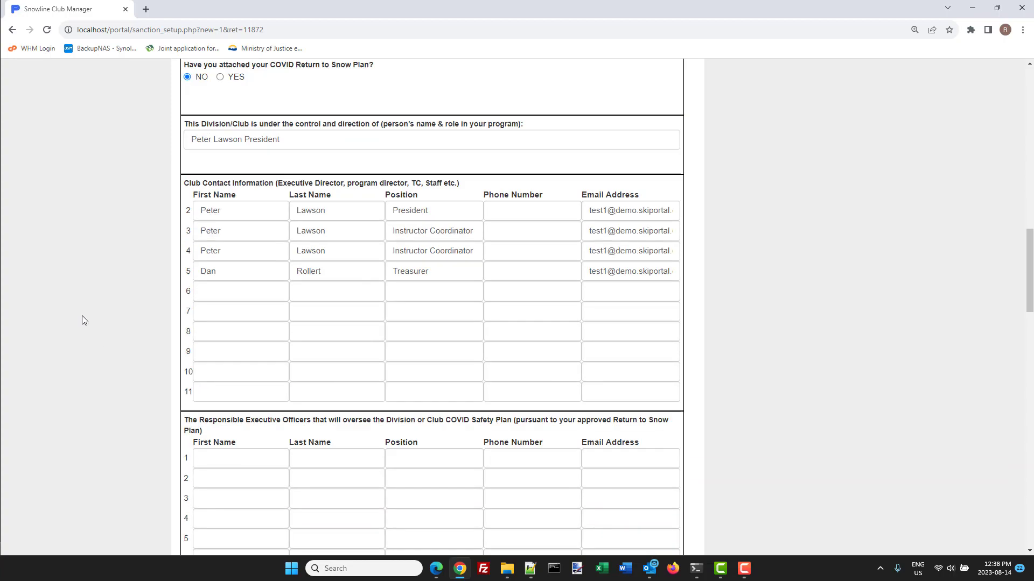
scroll(82, 316, up, 15)
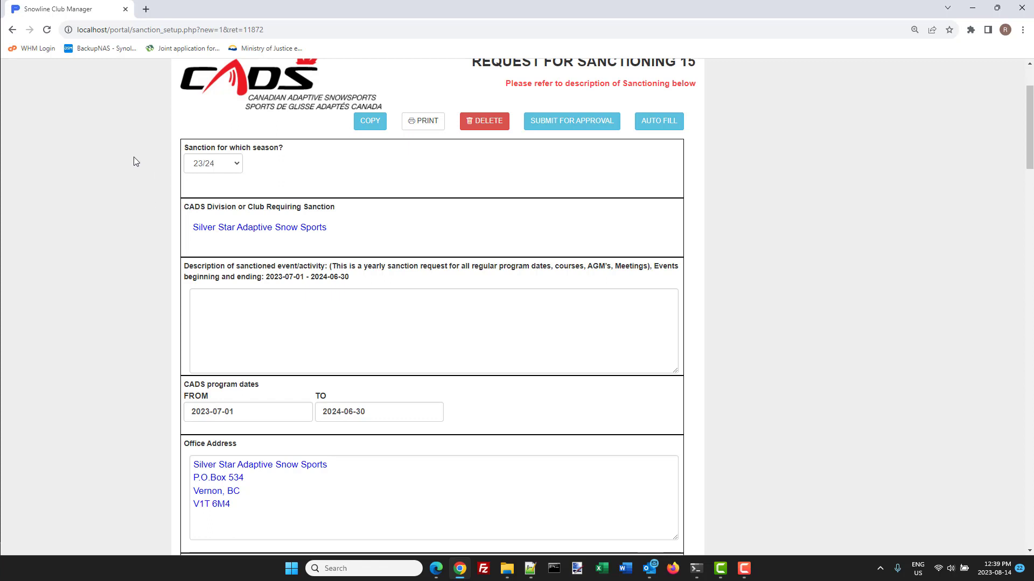
Submit the 23/24 sanction request for approval, check its submission status, and return to the list of requests
click(574, 128)
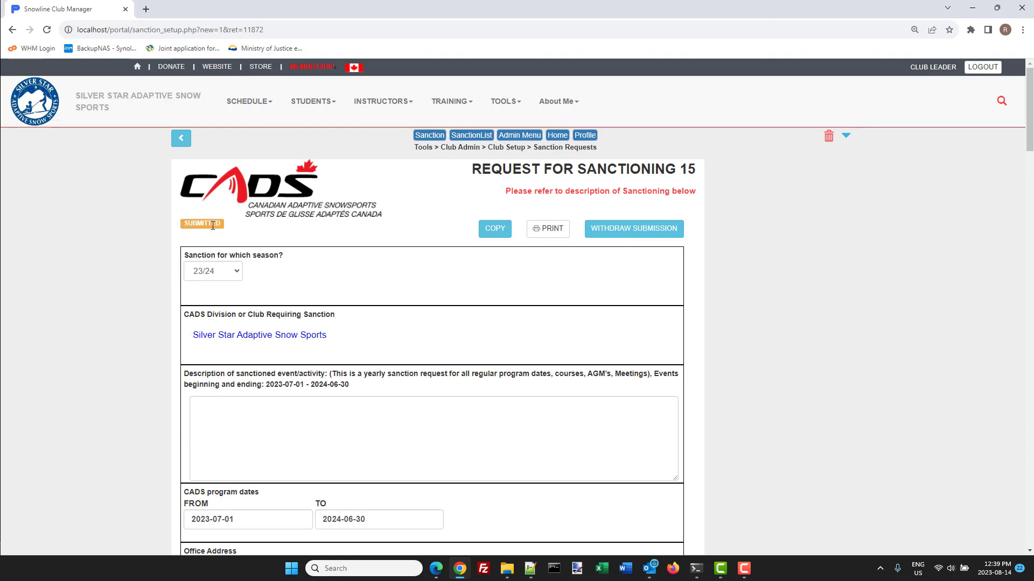
drag(188, 224, 219, 226)
click(219, 224)
click(182, 144)
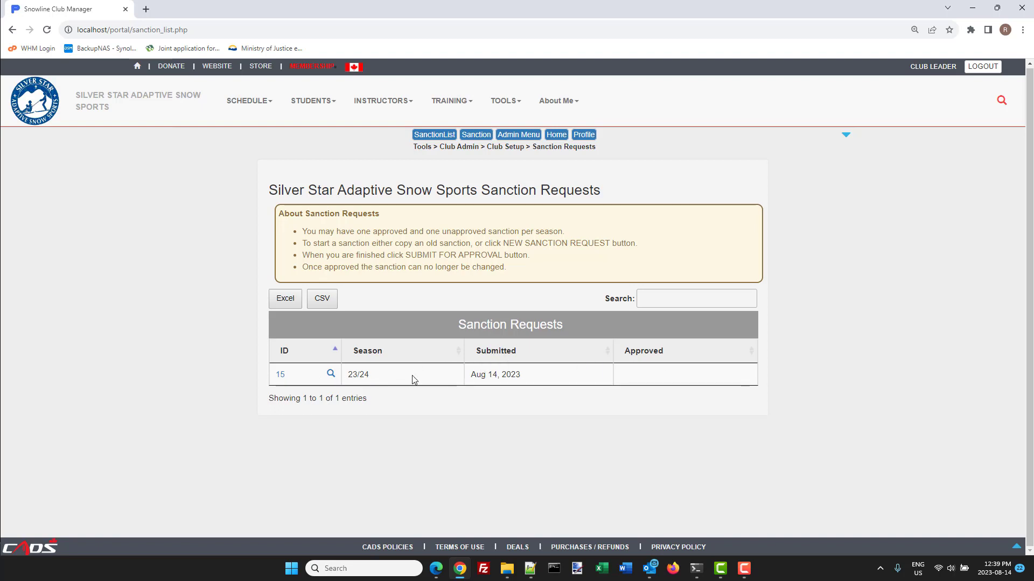
Enter "wqeqweqwe" as the event description in the submitted 23/24 request, then reopen it from the list to check the saved text
click(280, 374)
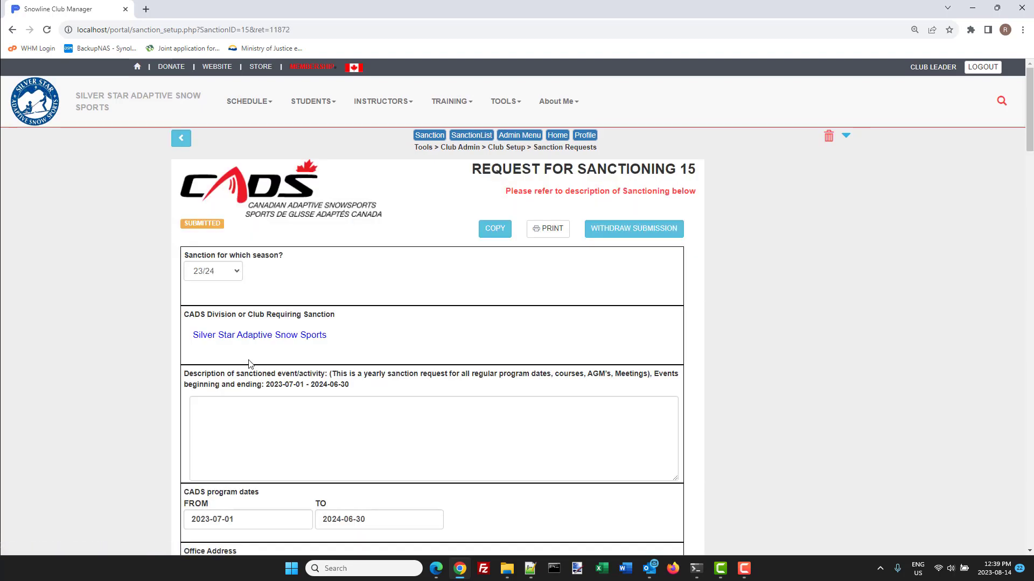
click(248, 418)
text(wqeqweqwe)
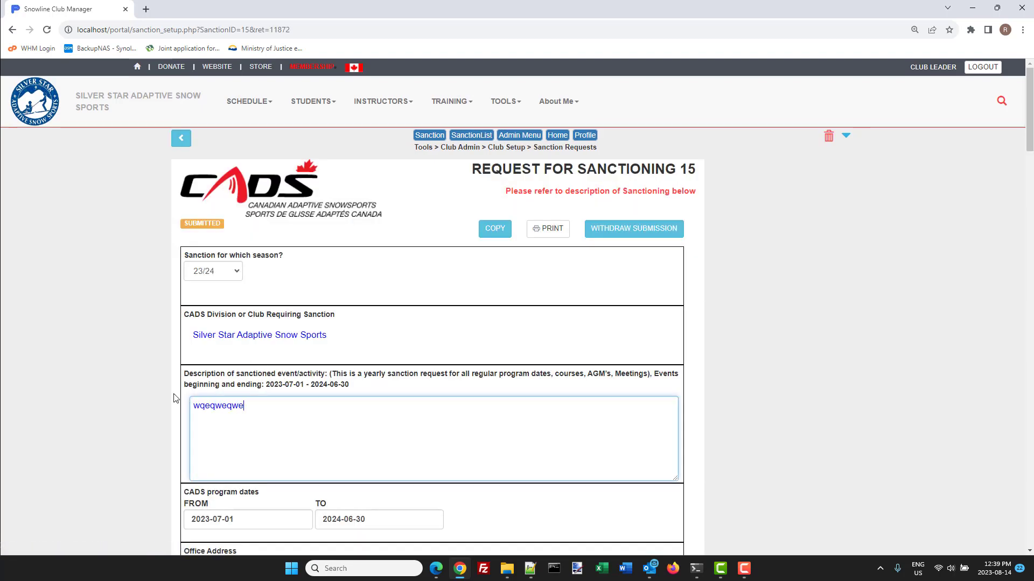
click(128, 263)
click(181, 139)
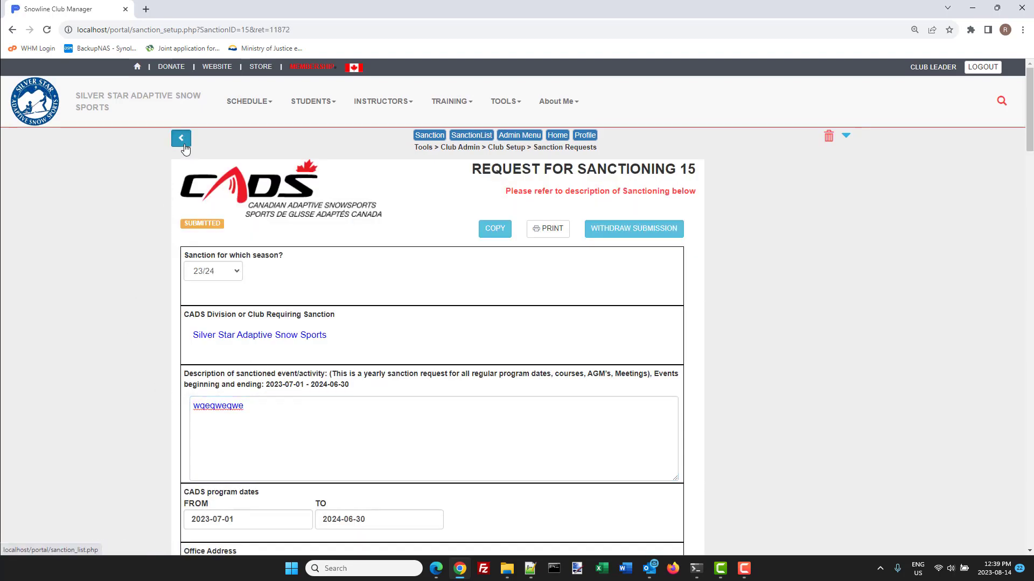
click(280, 376)
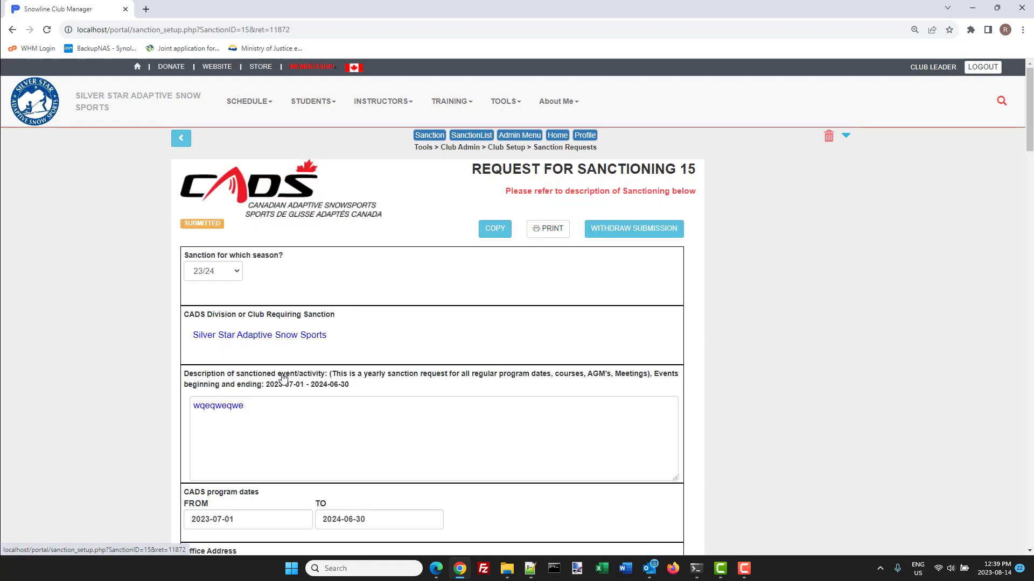
click(181, 139)
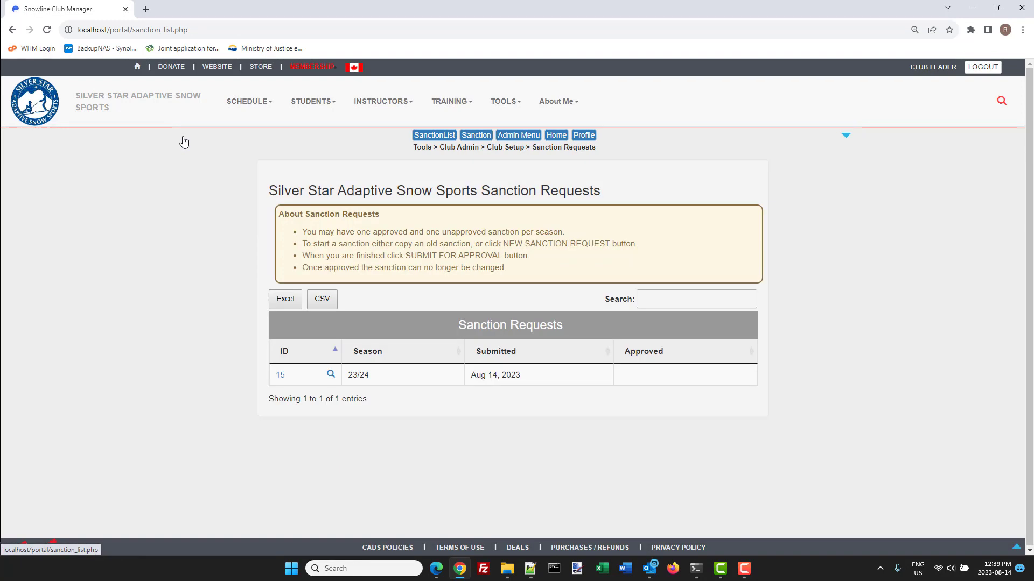